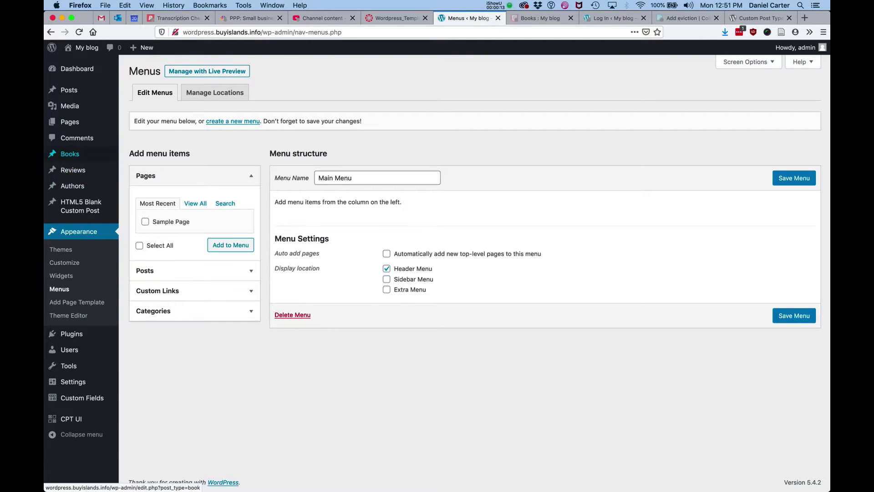
# Step: Open the Books post type for editing in CPT UI and examine its Has Archive setting and archive slug
pyautogui.moveTo(71, 154)
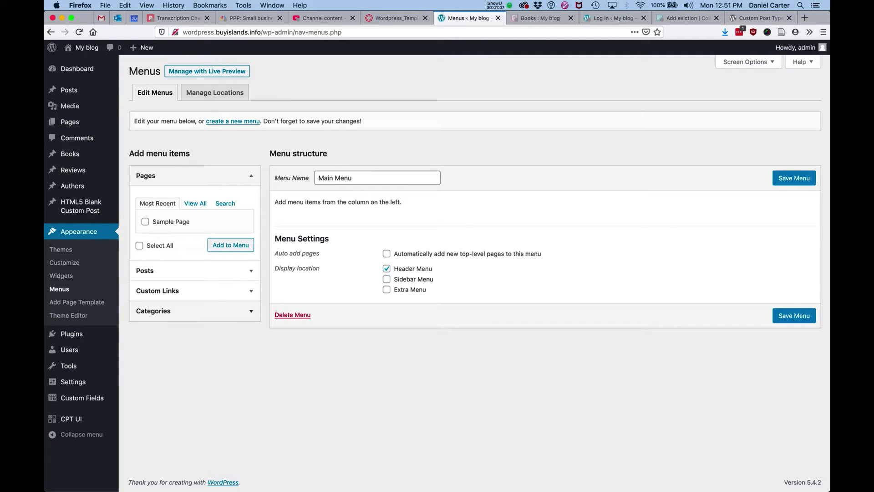
pyautogui.click(71, 418)
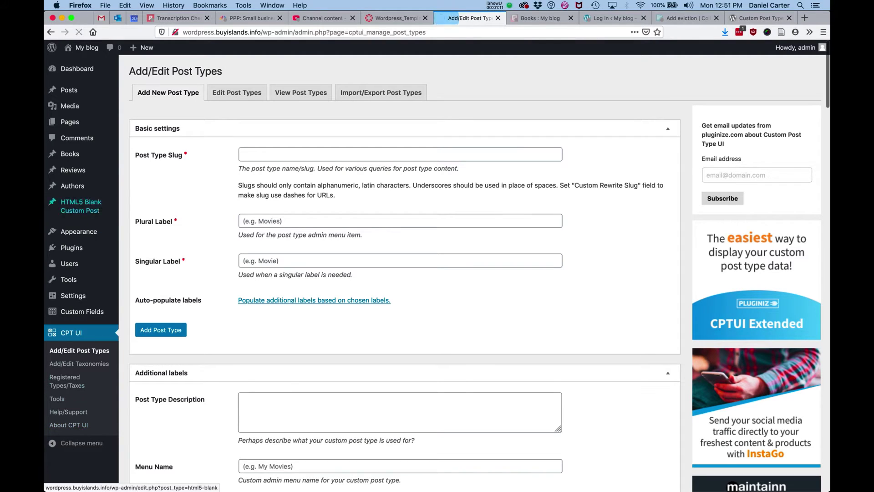
pyautogui.click(237, 93)
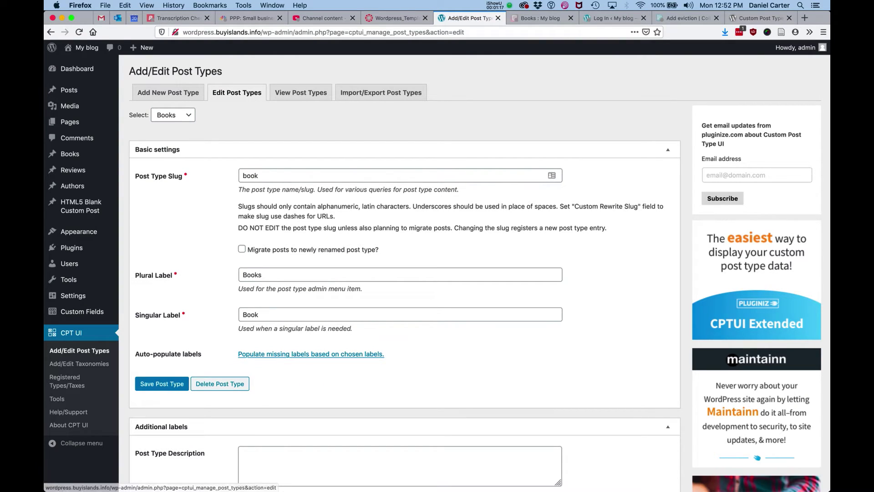
pyautogui.scroll(-20, 401, 273)
pyautogui.scroll(-10, 401, 273)
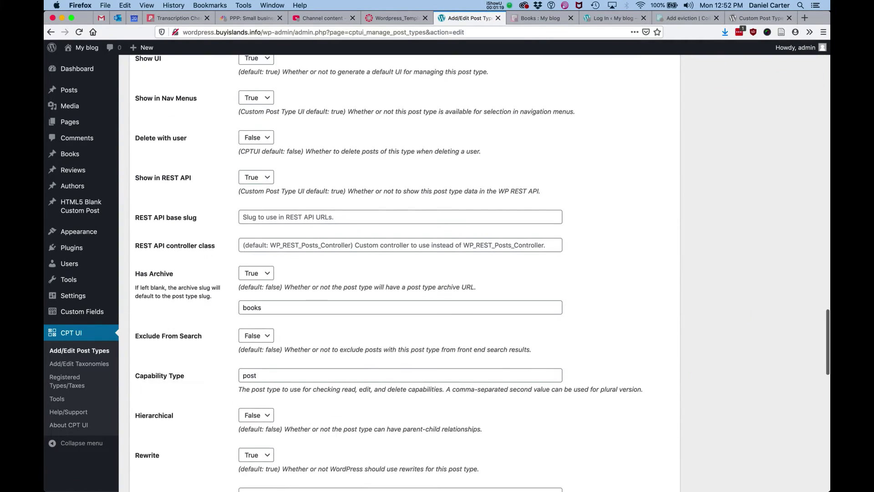
pyautogui.scroll(5, 401, 273)
pyautogui.scroll(-1, 400, 273)
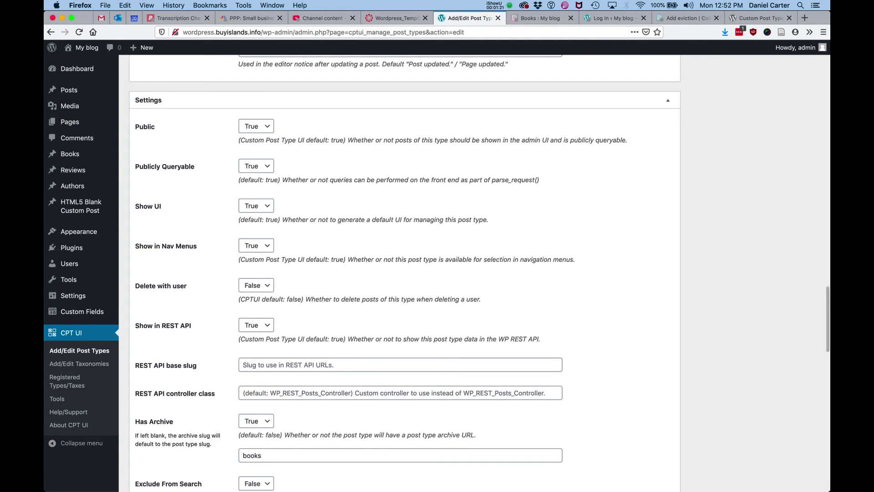
pyautogui.scroll(-5, 401, 273)
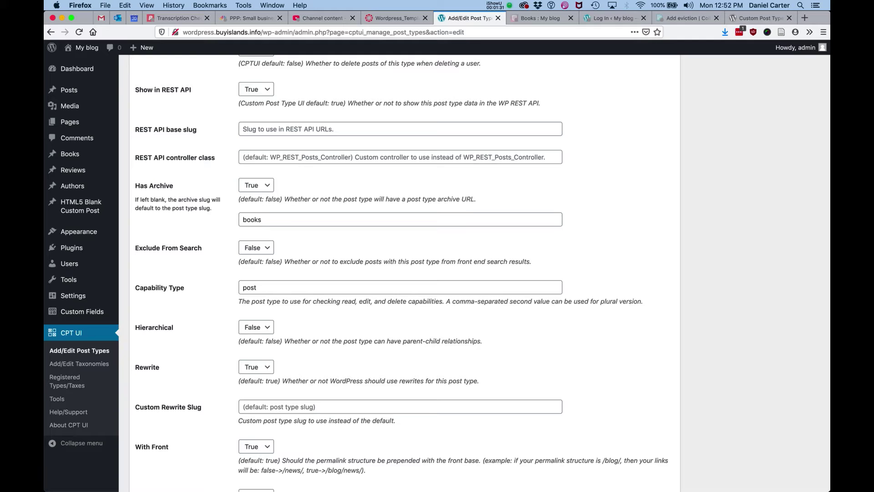
pyautogui.doubleClick(251, 219)
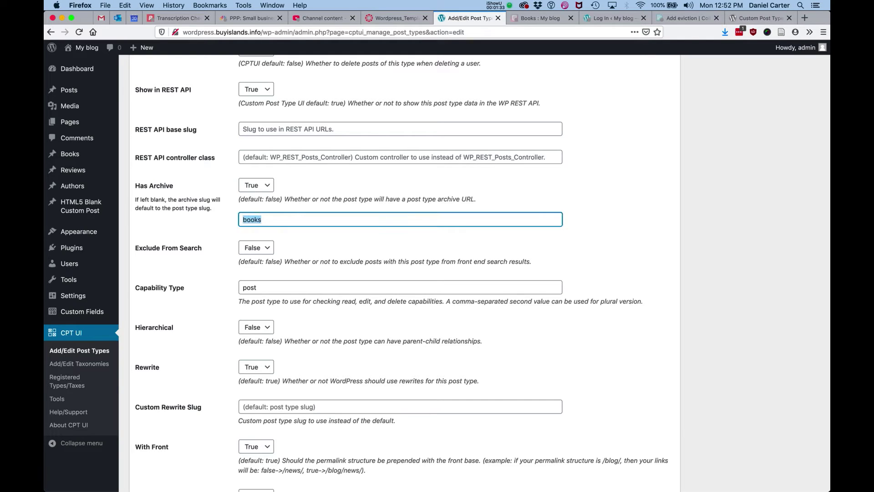
pyautogui.click(310, 235)
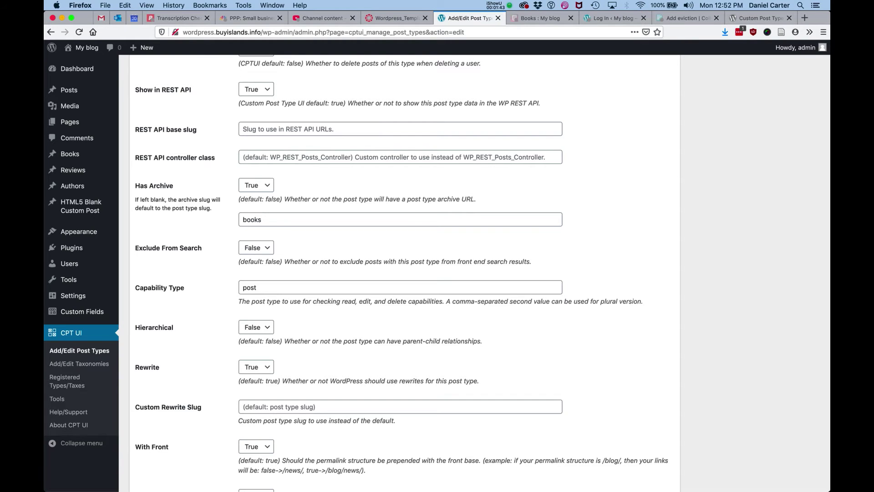
# Step: Review the remaining Books post type settings down to its taxonomies and save the post type
pyautogui.scroll(-8, 400, 273)
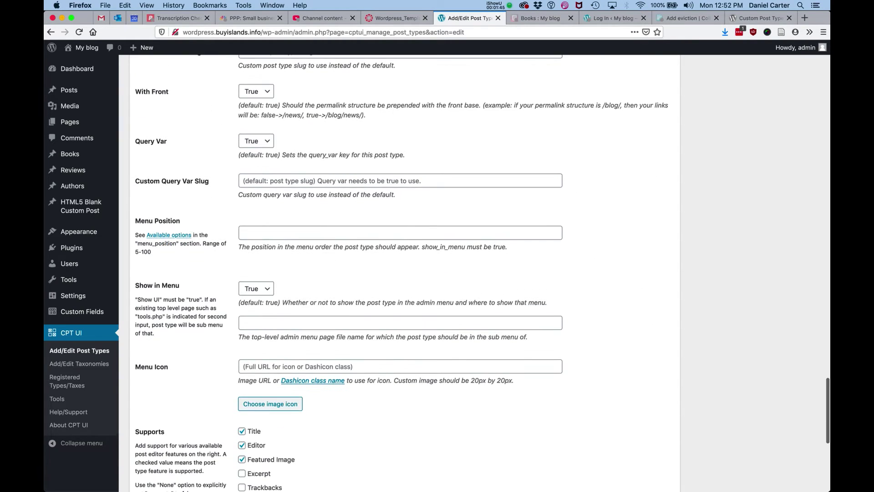
pyautogui.scroll(-6, 400, 273)
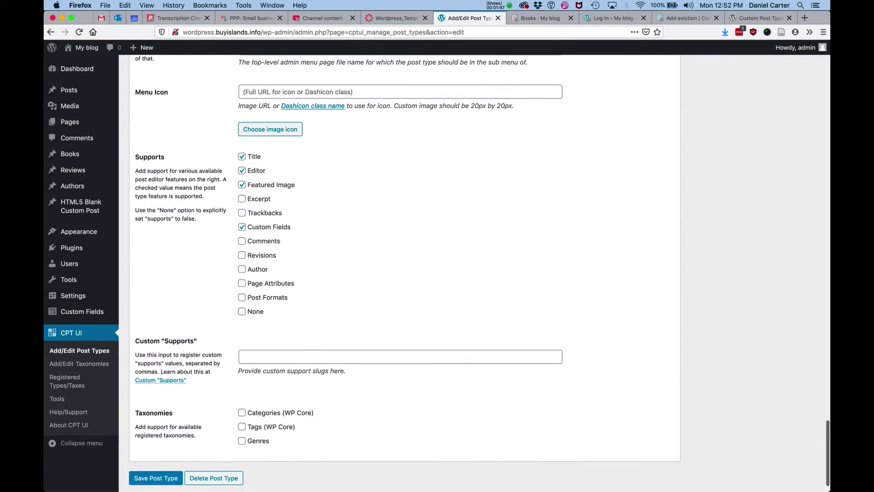
pyautogui.scroll(-1, 401, 273)
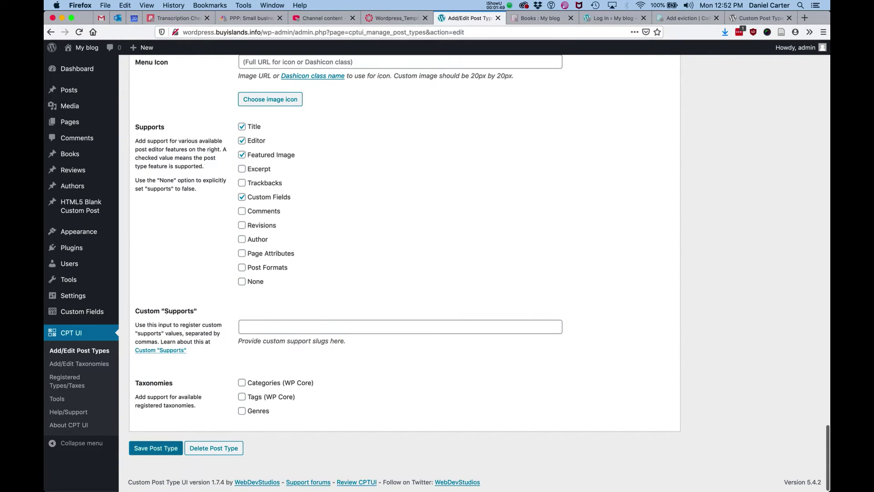
pyautogui.click(155, 448)
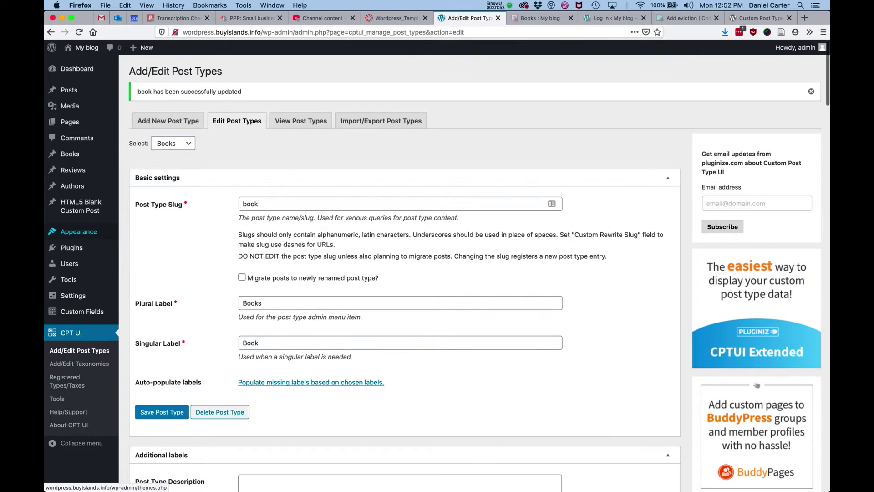
# Step: Return to the Menus page and enable the Books, Reviews and Authors boxes in its screen options
pyautogui.click(134, 272)
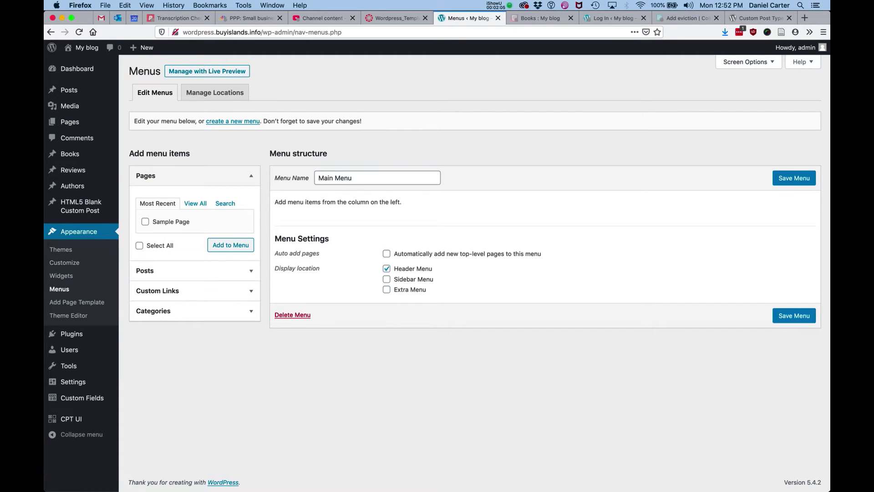
pyautogui.click(749, 62)
pyautogui.moveTo(83, 47)
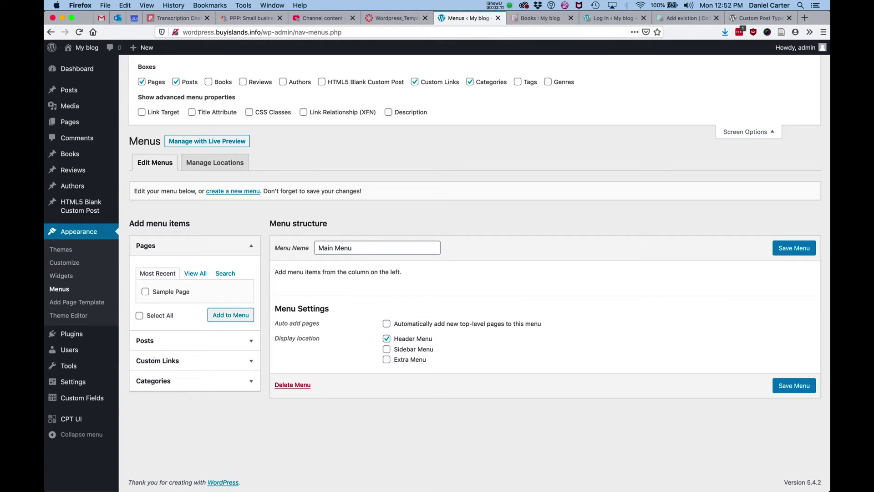
pyautogui.click(209, 82)
pyautogui.click(243, 81)
pyautogui.click(283, 81)
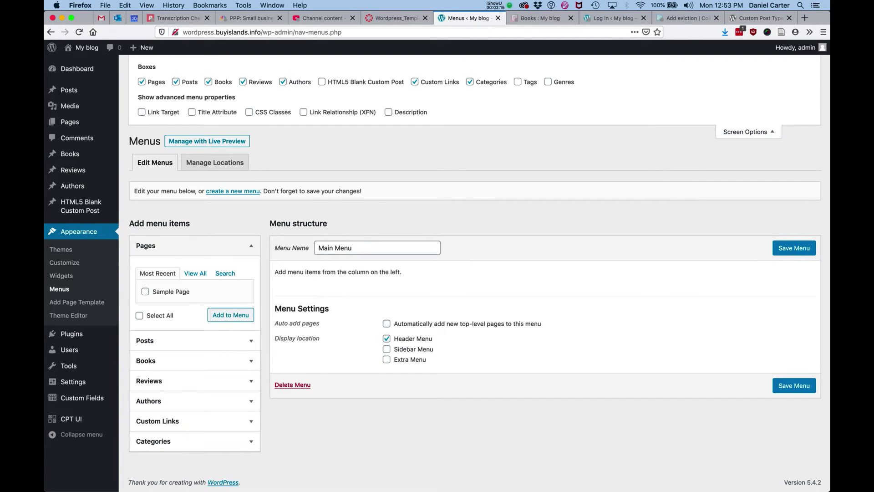
pyautogui.click(748, 132)
# Step: Add the All Books archive from the full list of Books items to the Main Menu
pyautogui.click(145, 290)
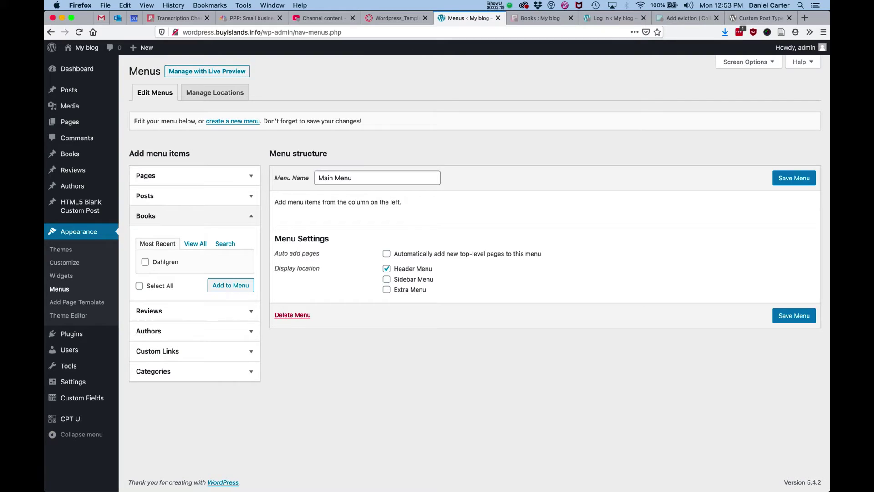
pyautogui.click(195, 243)
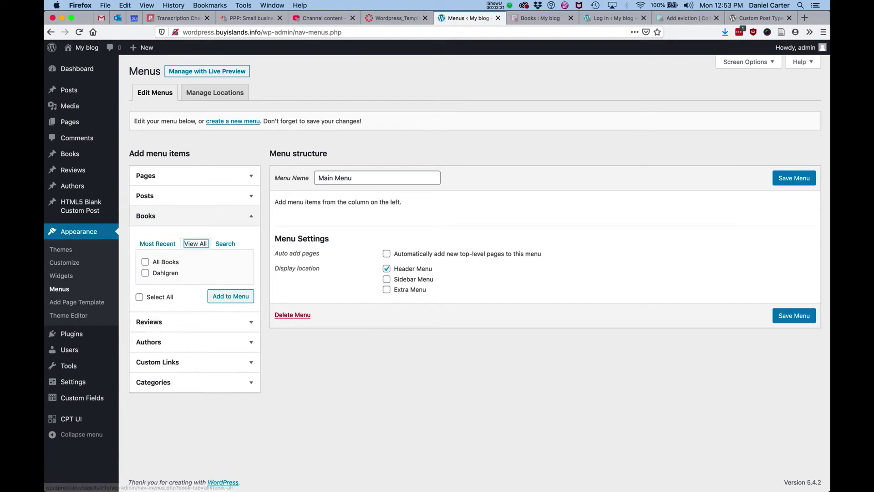
pyautogui.click(145, 261)
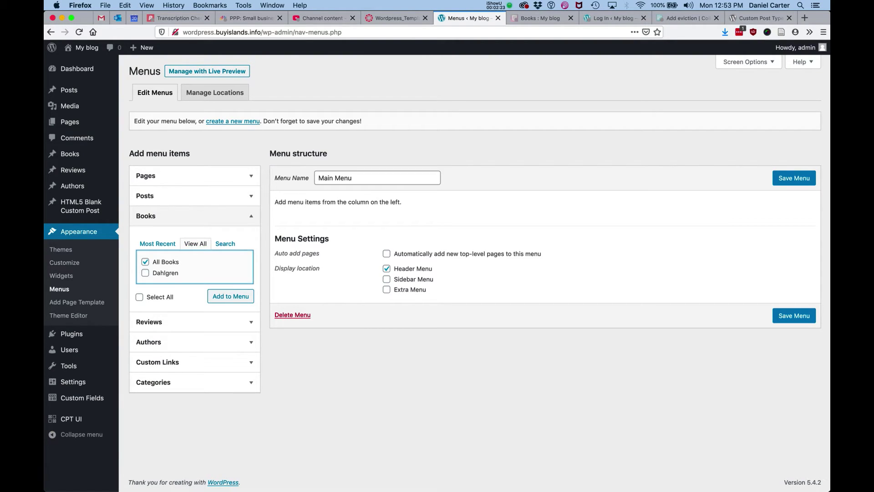
pyautogui.click(231, 296)
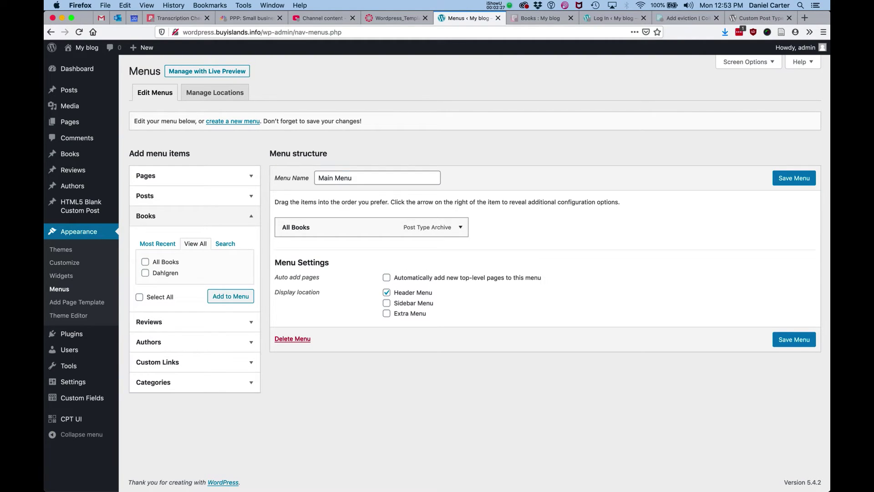
# Step: Change the All Books menu item's navigation label to "Books" and save the Main Menu
pyautogui.click(460, 226)
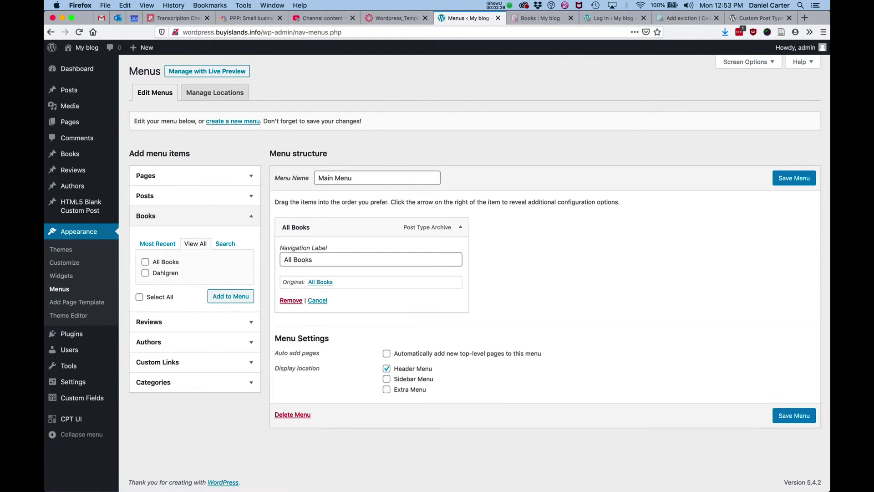
pyautogui.click(294, 259)
pyautogui.press('BackSpace')
pyautogui.press('BackSpace')
pyautogui.press('BackSpace')
pyautogui.press('BackSpace')
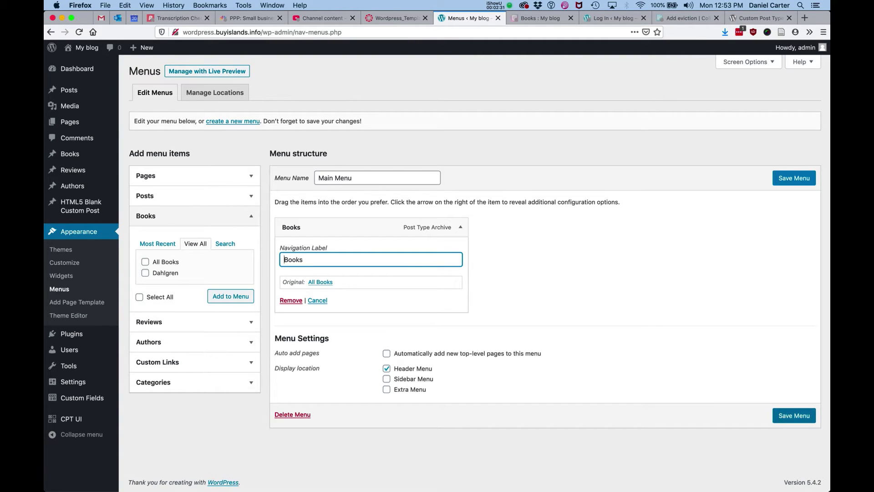
pyautogui.click(794, 416)
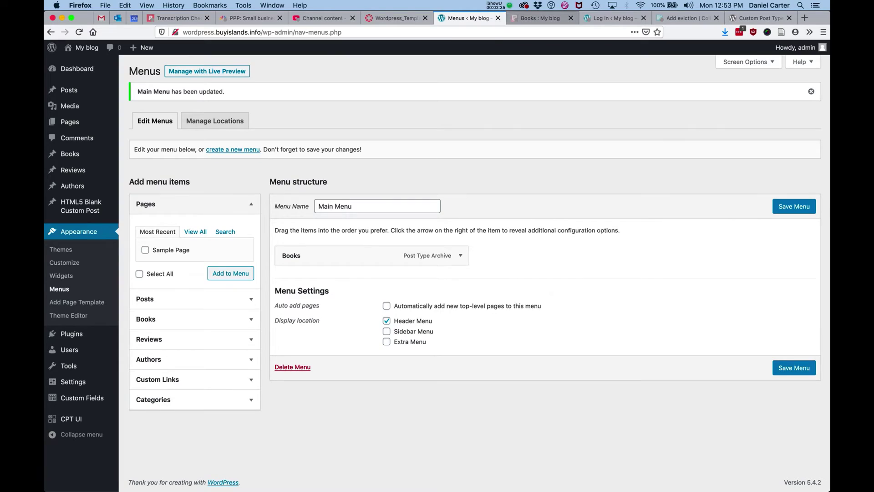
# Step: Check the Books link and archive page on the live site, and consult the WordPress template map
pyautogui.click(540, 19)
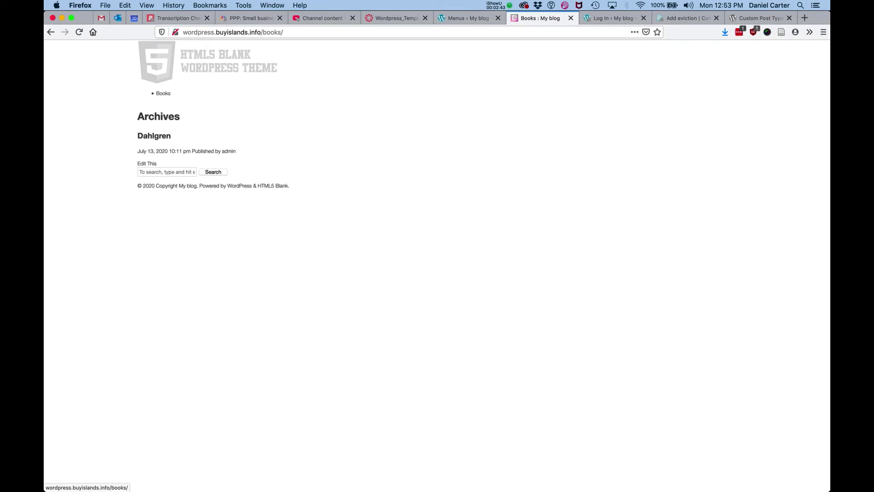
pyautogui.press('super+r')
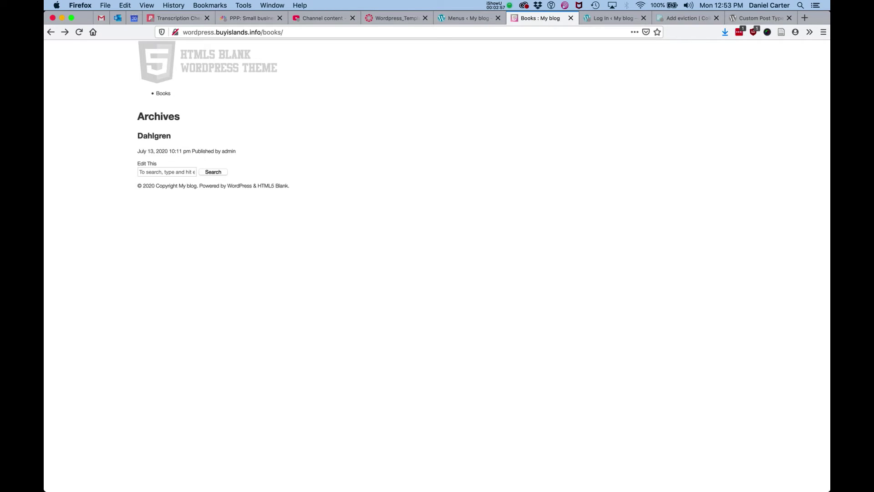
pyautogui.click(467, 18)
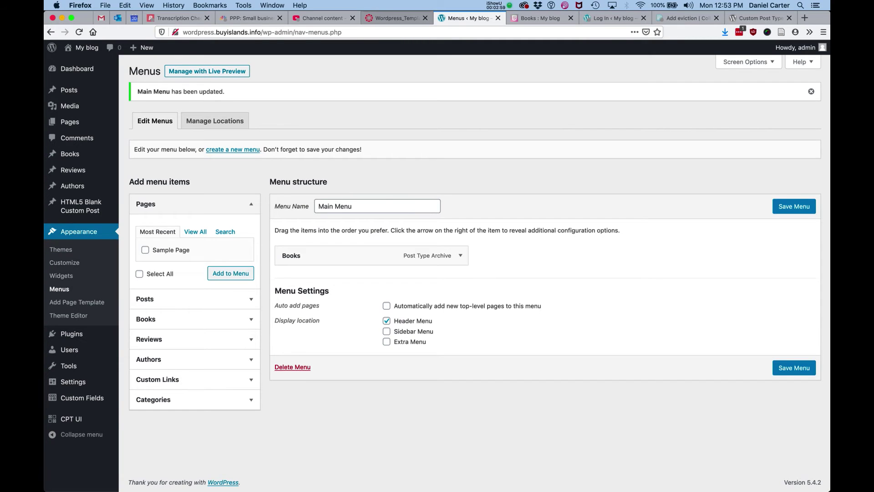
pyautogui.click(395, 18)
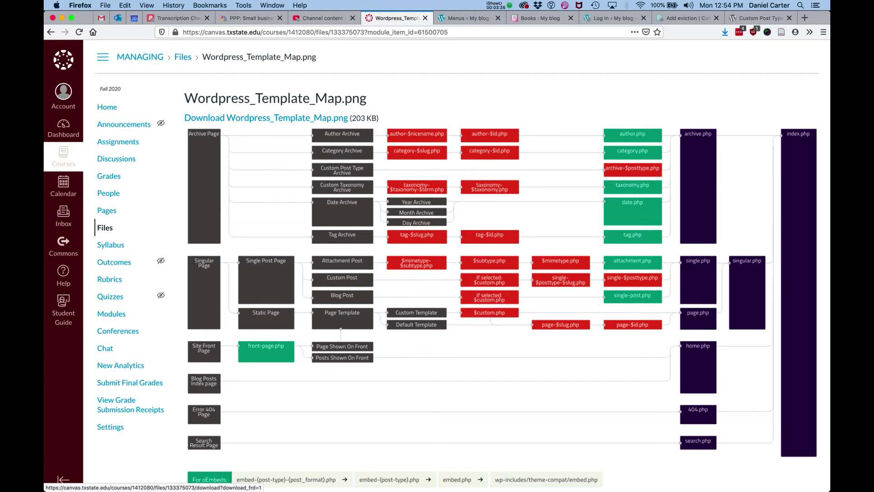
# Step: Open the Archives template (archive.php) of the parent theme HTML5 Blank in the WordPress Theme Editor
pyautogui.click(466, 17)
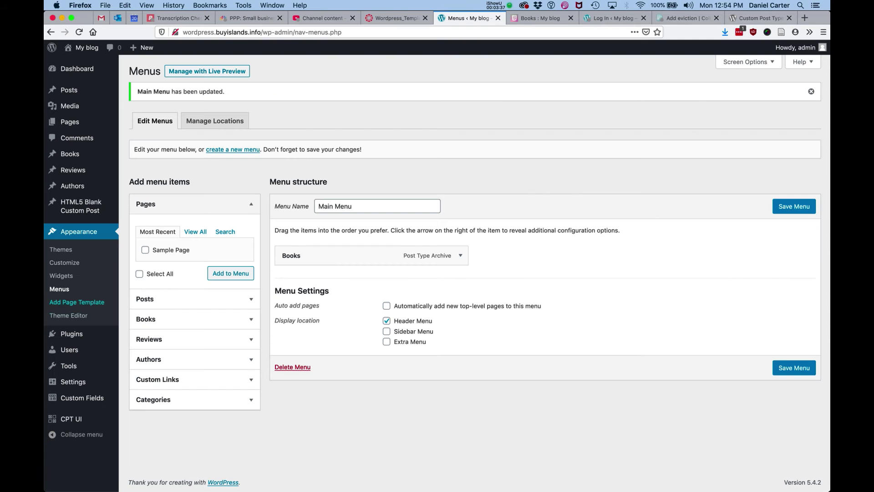
pyautogui.click(68, 315)
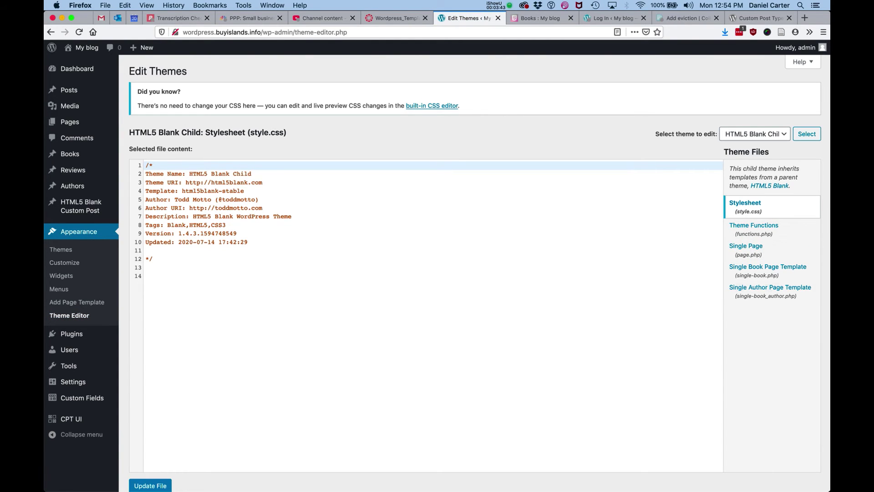
pyautogui.click(754, 133)
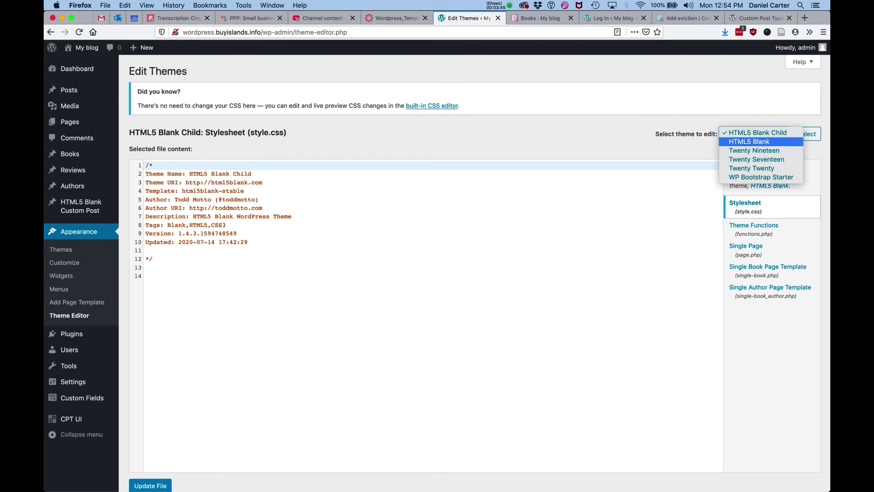
pyautogui.click(749, 141)
pyautogui.click(806, 133)
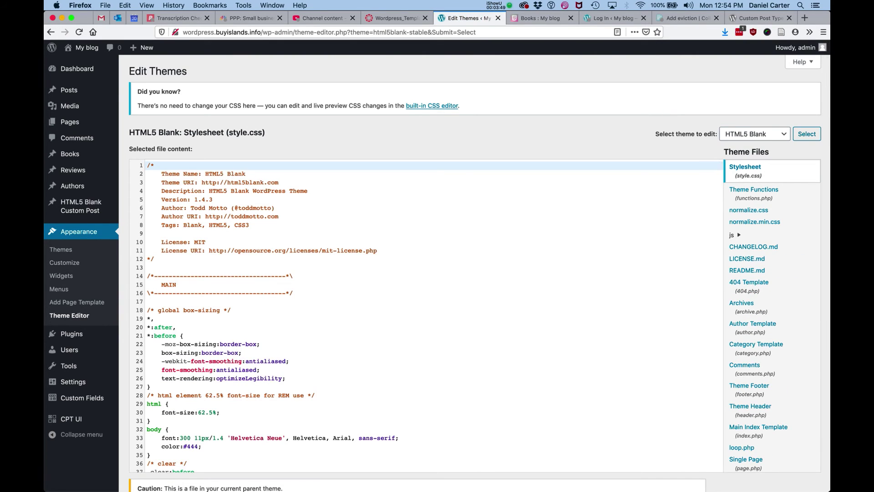
pyautogui.scroll(-2, 773, 273)
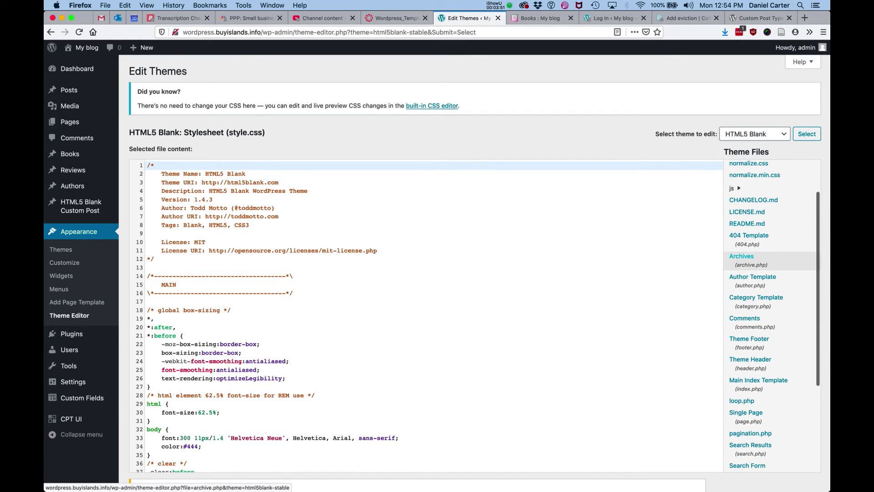
pyautogui.click(792, 261)
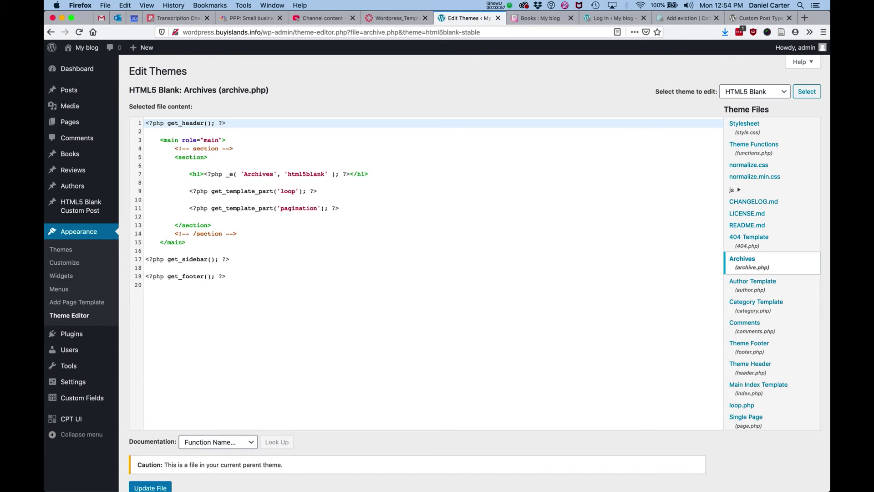
# Step: Examine the get_template_part('loop') line in archive.php and open the theme's loop.php file
pyautogui.moveTo(192, 191); pyautogui.dragTo(318, 191)
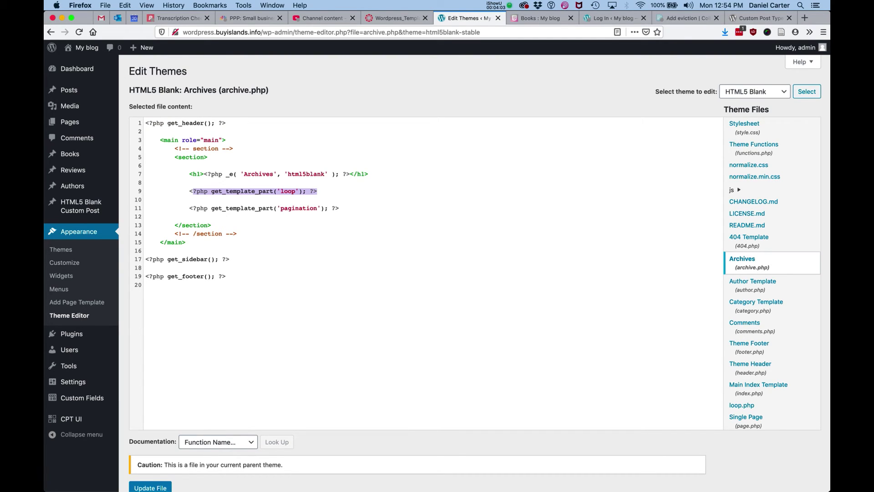
pyautogui.click(317, 192)
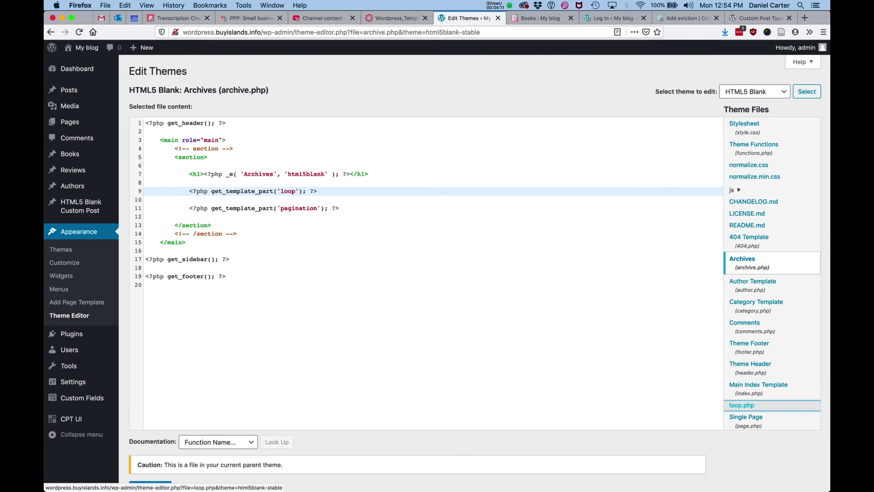
pyautogui.click(742, 405)
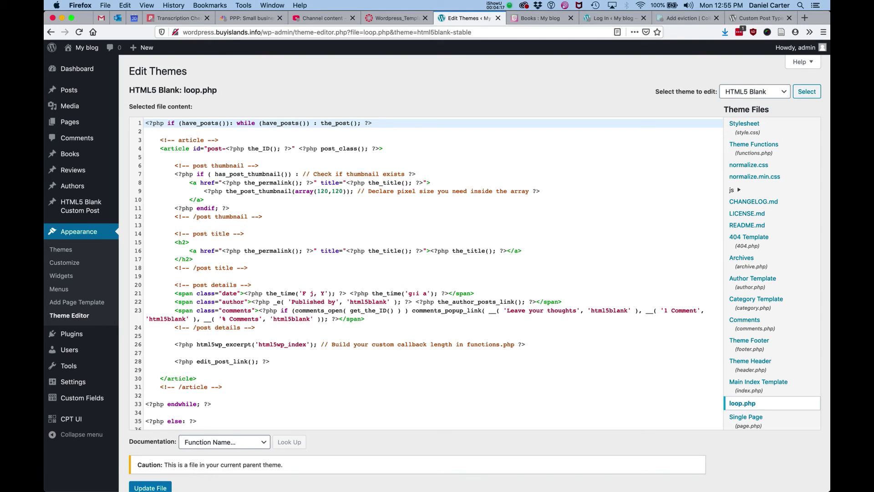
# Step: Copy the entire code of loop.php and reopen the parent theme's Archives template (archive.php)
pyautogui.click(194, 259)
pyautogui.press('super+a')
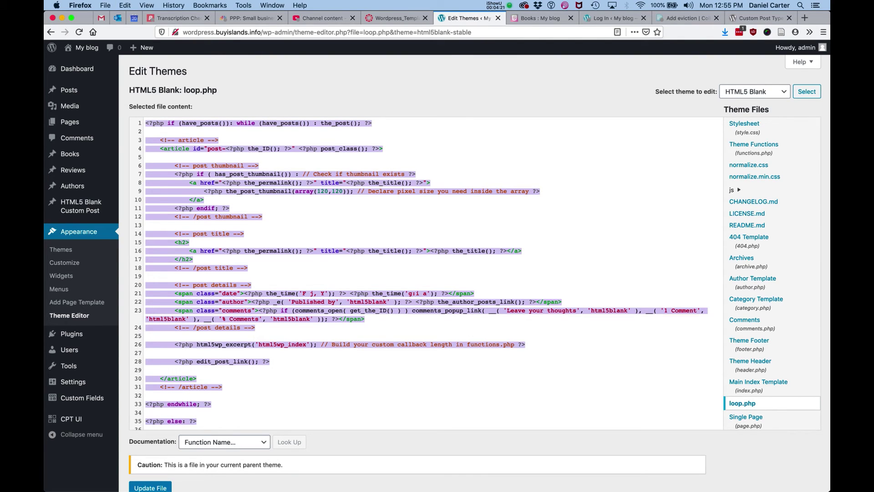
pyautogui.click(194, 259)
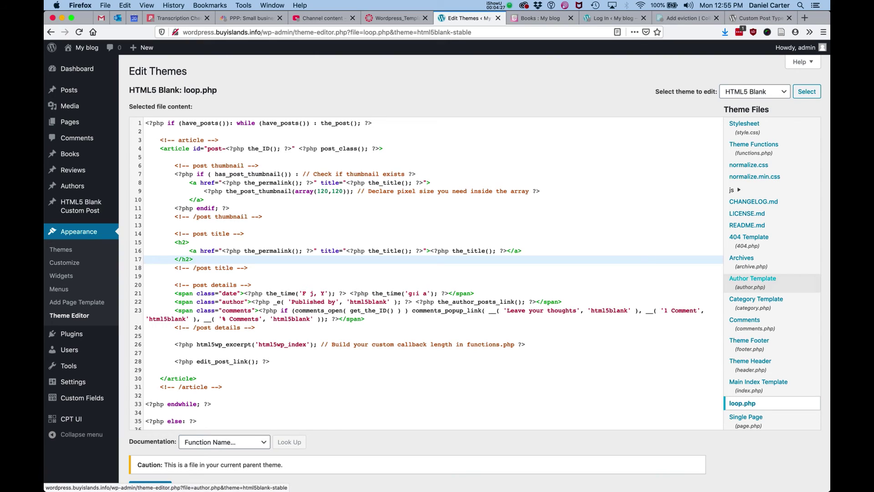
pyautogui.click(741, 259)
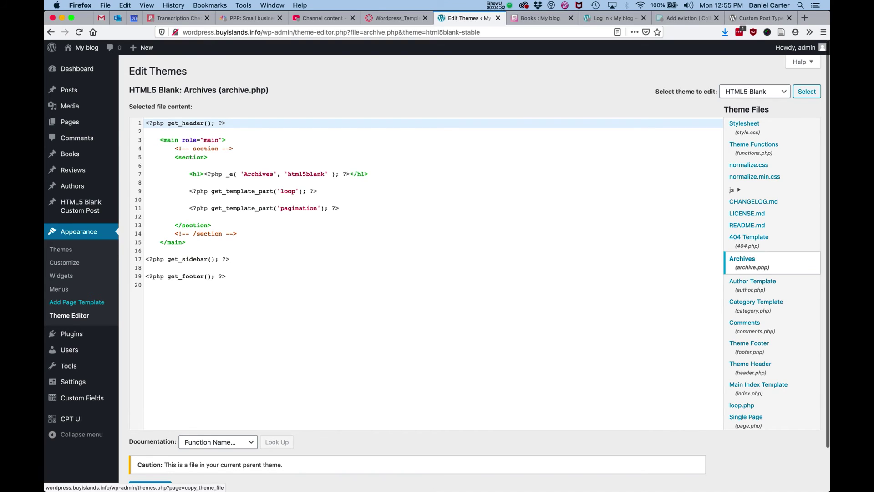
# Step: Create a new page template named "Book Archive" as a copy of archive.php, with the filename archive-book.php
pyautogui.click(77, 302)
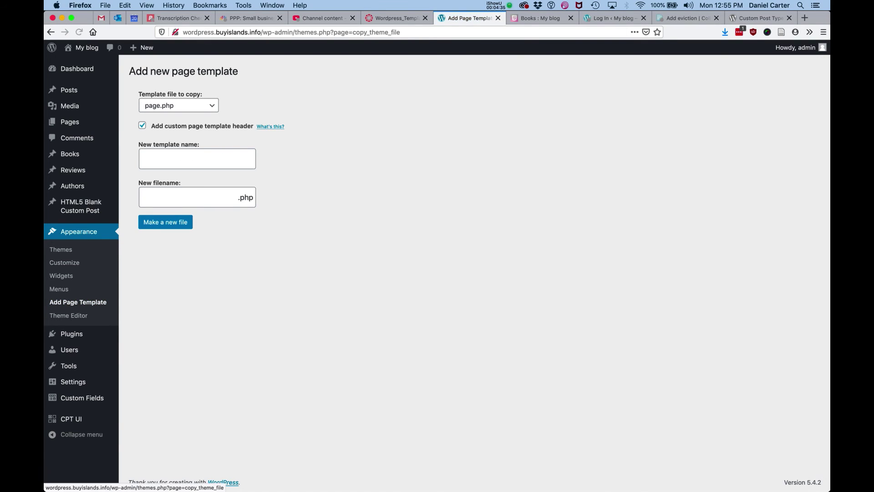
pyautogui.click(178, 105)
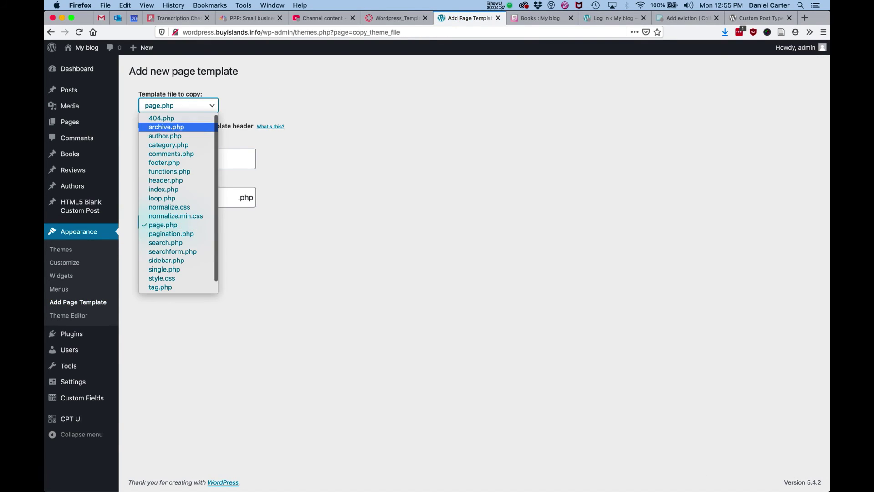
pyautogui.click(159, 130)
pyautogui.click(197, 159)
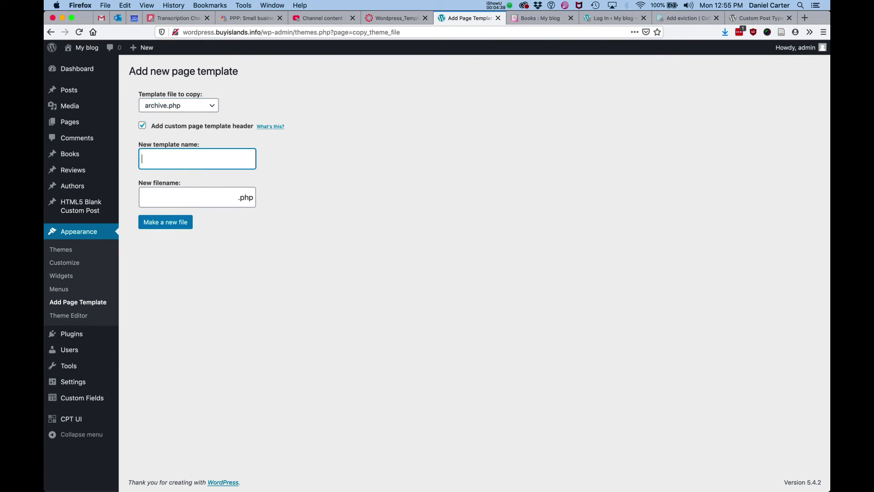
pyautogui.write('Book Archive')
pyautogui.press('Tab')
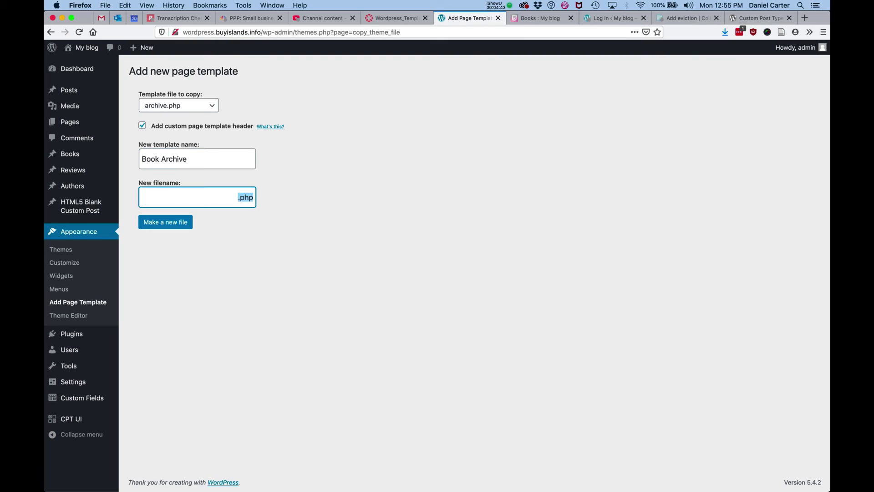
pyautogui.press('Left')
pyautogui.write('arh')
pyautogui.press('BackSpace')
pyautogui.write('chive-book')
pyautogui.press('Return')
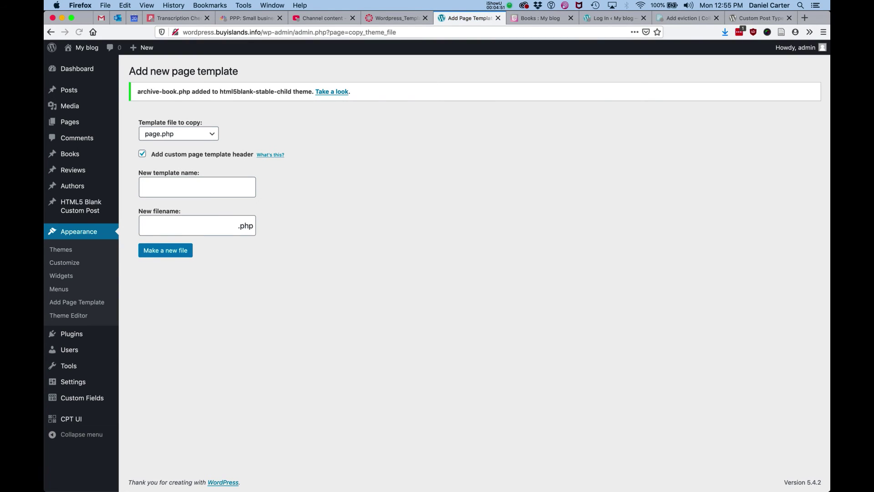
# Step: Open the child theme's archive-book.php and replace the get_template_part('loop') line with blank lines
pyautogui.click(331, 91)
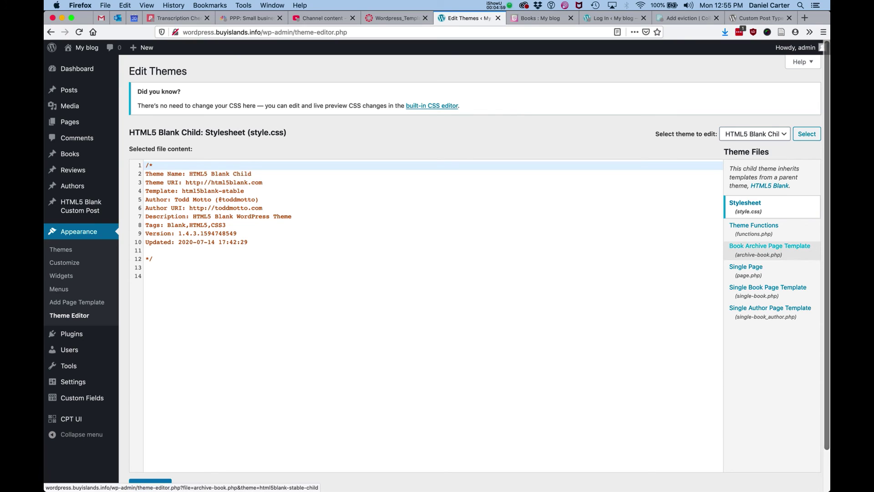
pyautogui.click(770, 246)
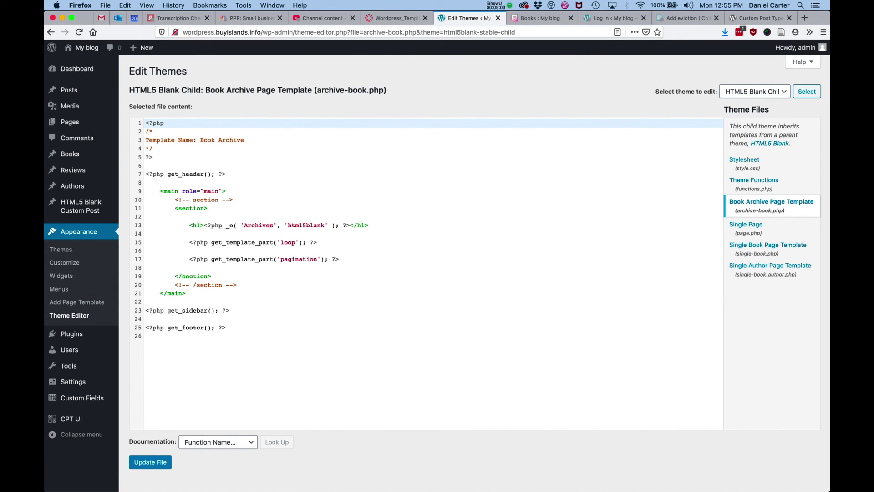
pyautogui.moveTo(318, 242); pyautogui.dragTo(189, 242)
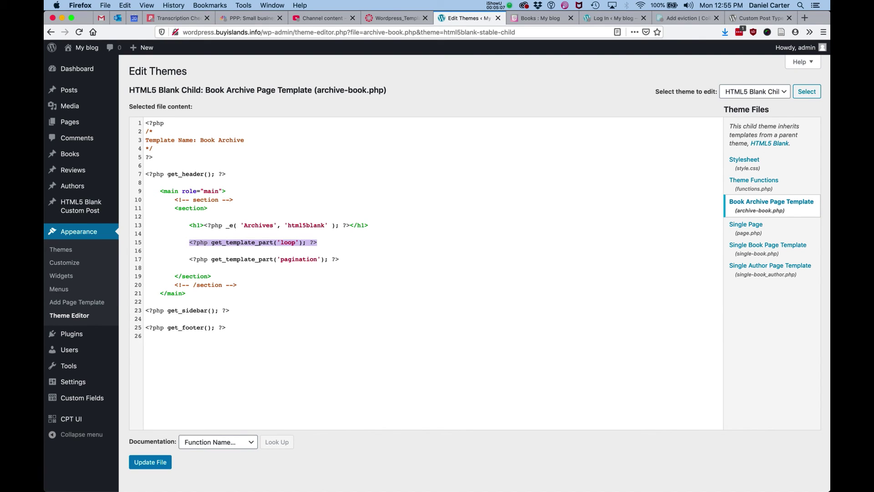
pyautogui.press('BackSpace')
pyautogui.press('Return')
pyautogui.press('Return')
pyautogui.press('Return')
pyautogui.press('Return')
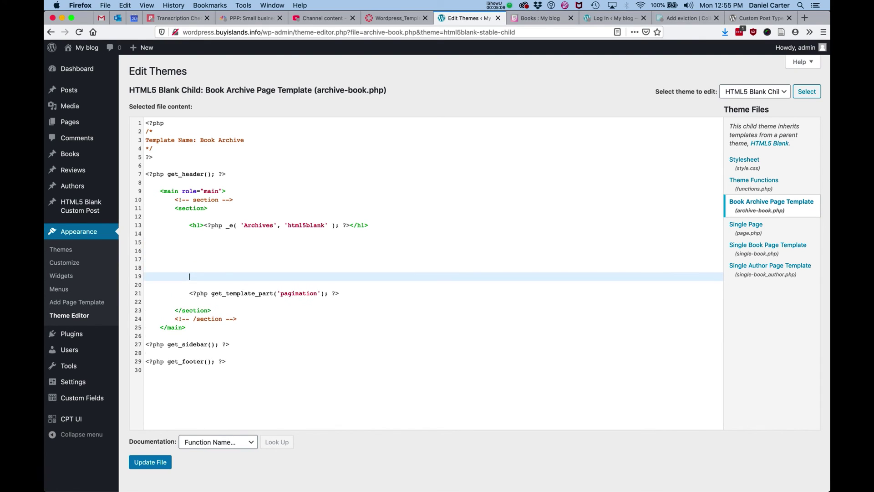
# Step: Paste the copied loop.php code into the blank lines above the pagination call in archive-book.php and save the file
pyautogui.press('Up')
pyautogui.press('Up')
pyautogui.press('super+v')
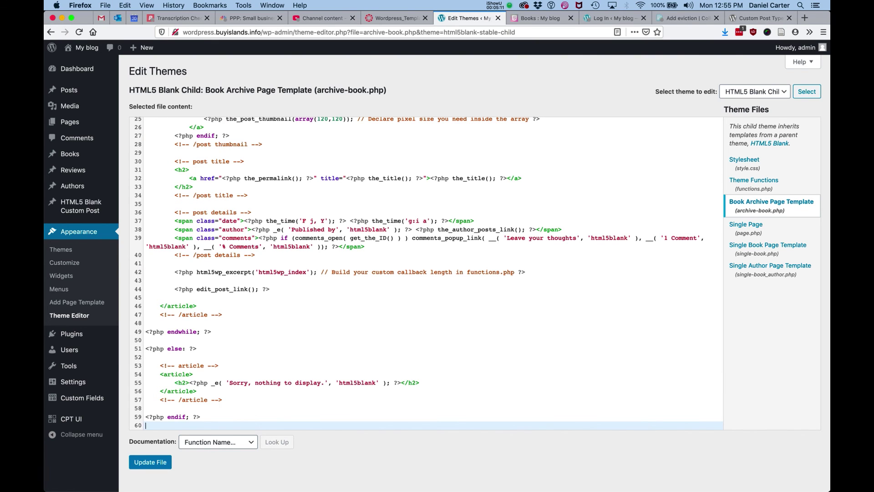
pyautogui.scroll(5, 427, 274)
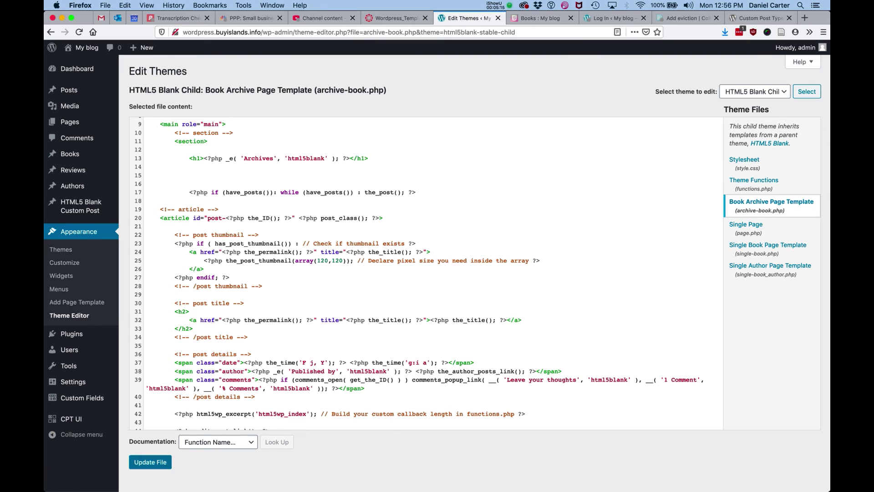
pyautogui.click(150, 461)
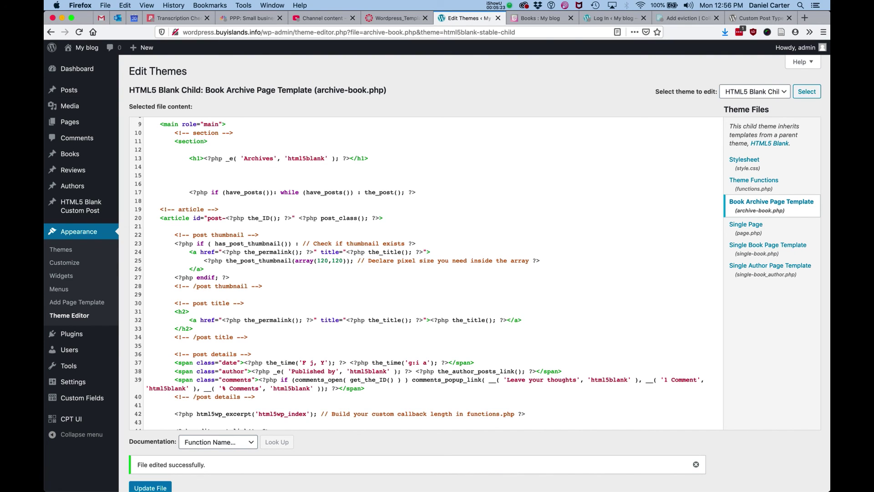
# Step: Check the heading on the live Books page, then replace the h1 content in archive-book.php with "Books" and save the file
pyautogui.hotkey('ctrl', 'Tab')
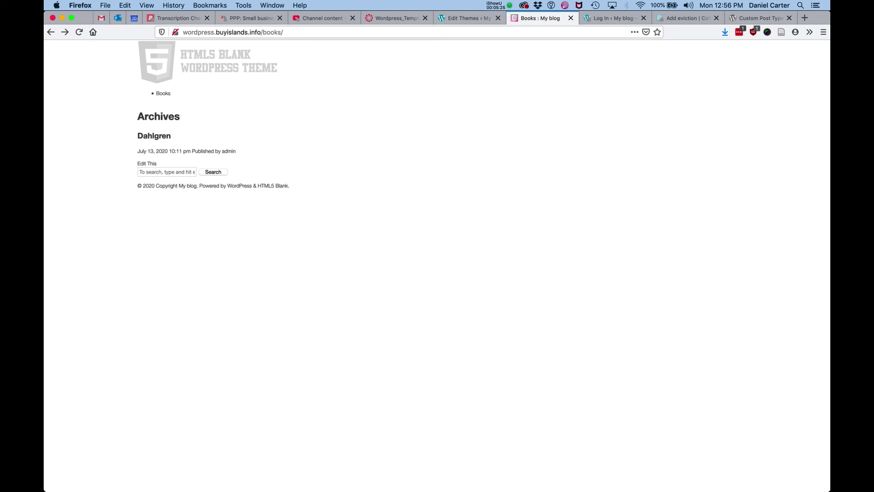
pyautogui.hotkey('ctrl', 'shift', 'Tab')
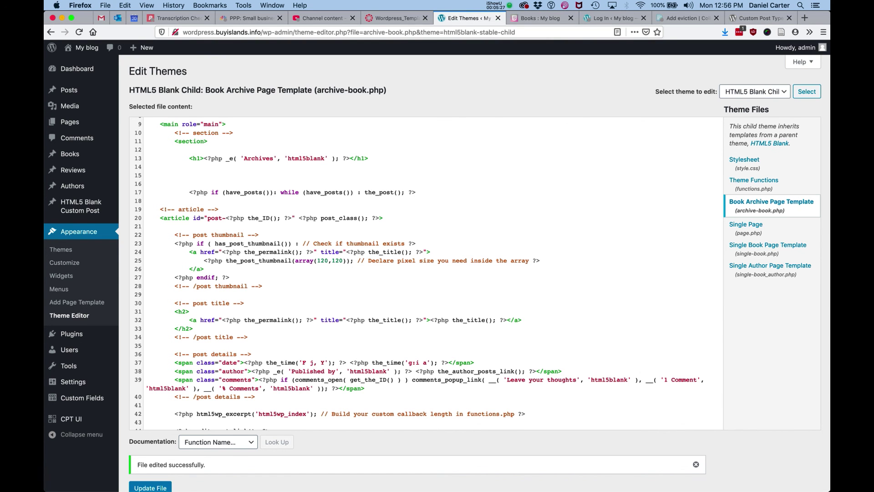
pyautogui.moveTo(204, 159); pyautogui.dragTo(350, 159)
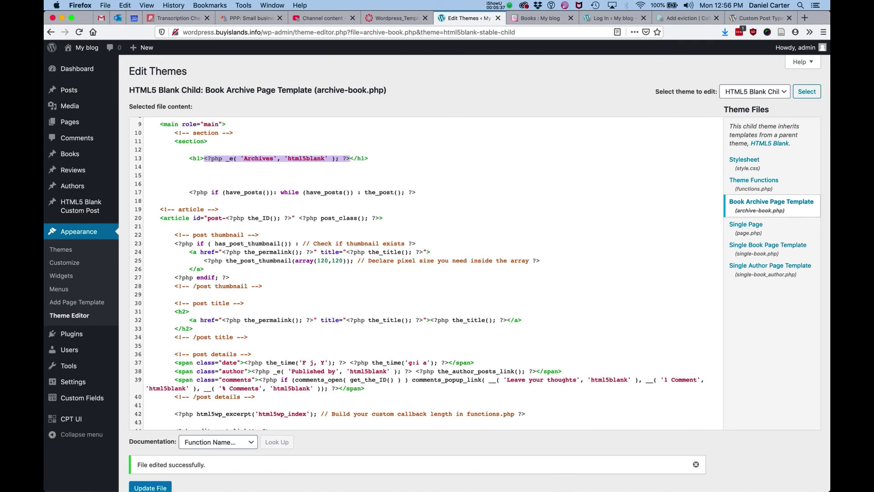
pyautogui.write('Books')
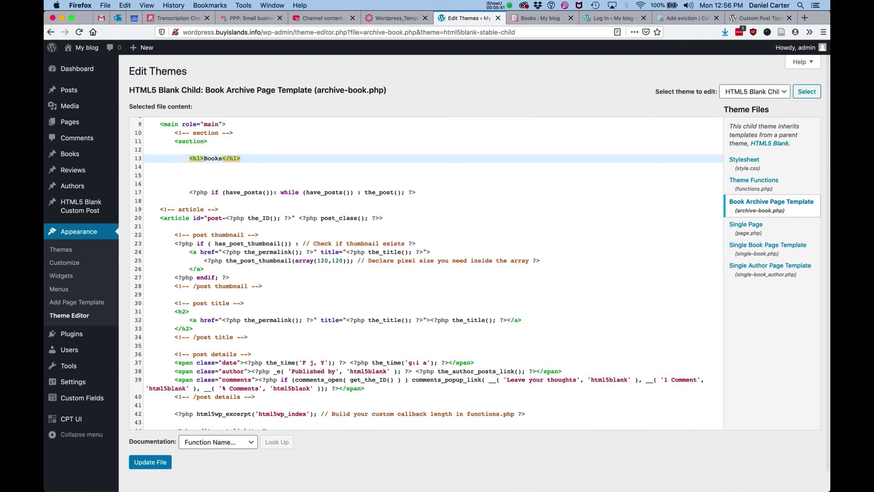
pyautogui.click(151, 462)
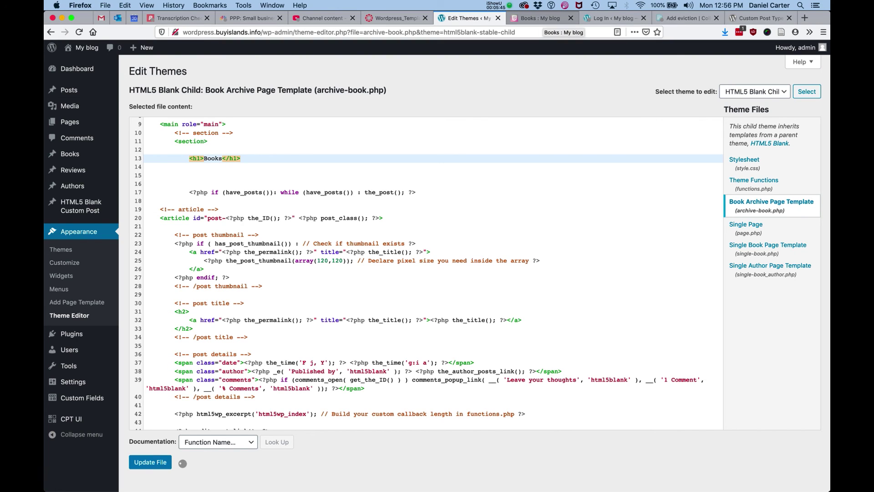
# Step: Reload the live Books archive page to check its heading, and return to the loop code in archive-book.php
pyautogui.click(542, 18)
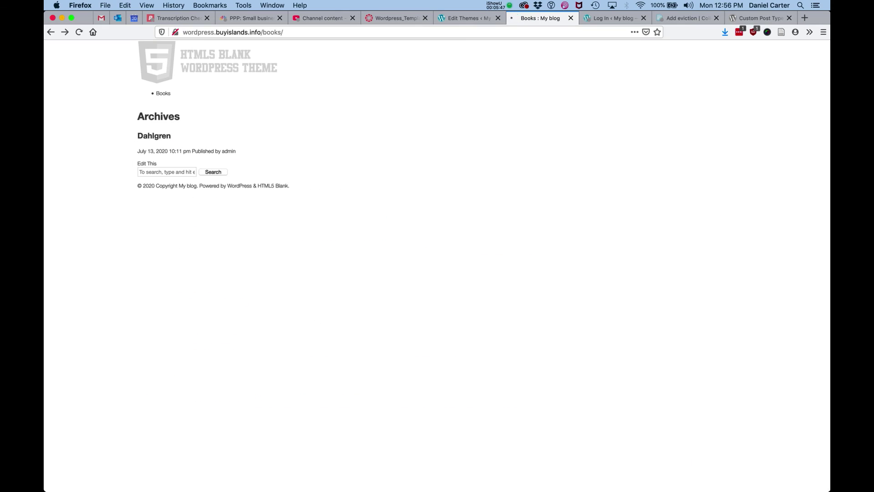
pyautogui.press('super+r')
pyautogui.click(469, 18)
pyautogui.scroll(-3, 426, 273)
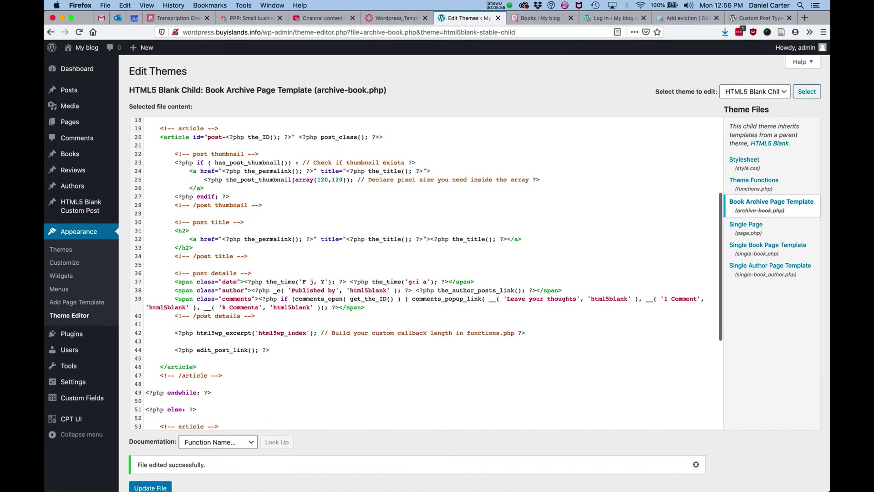